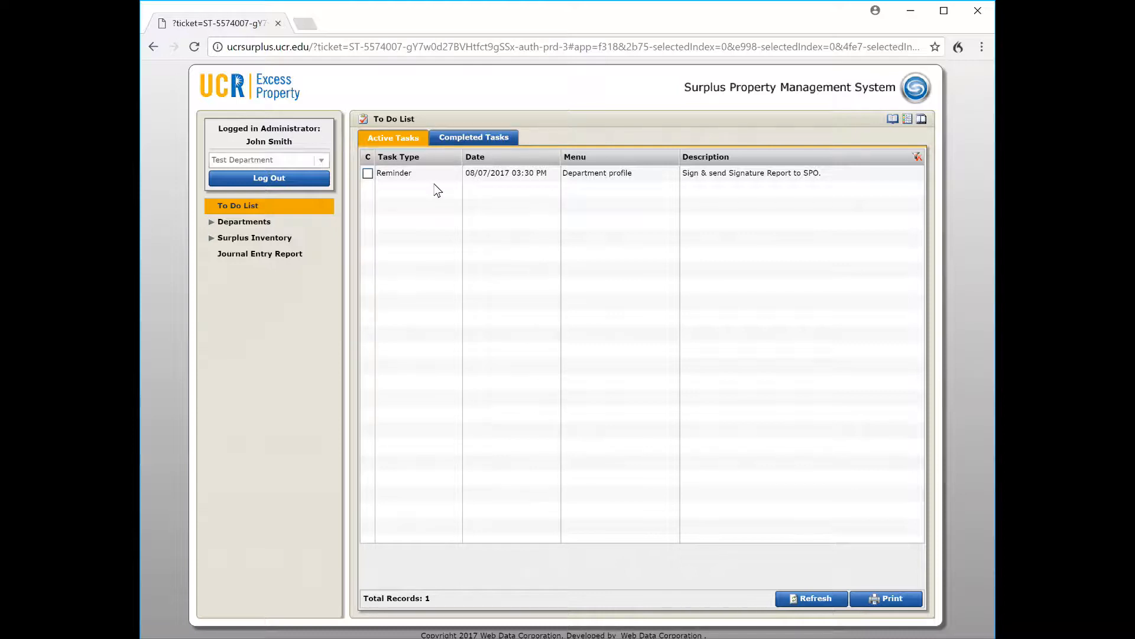
Step: Mark the Signature Report reminder as completed and check it in the list of completed tasks
click(368, 174)
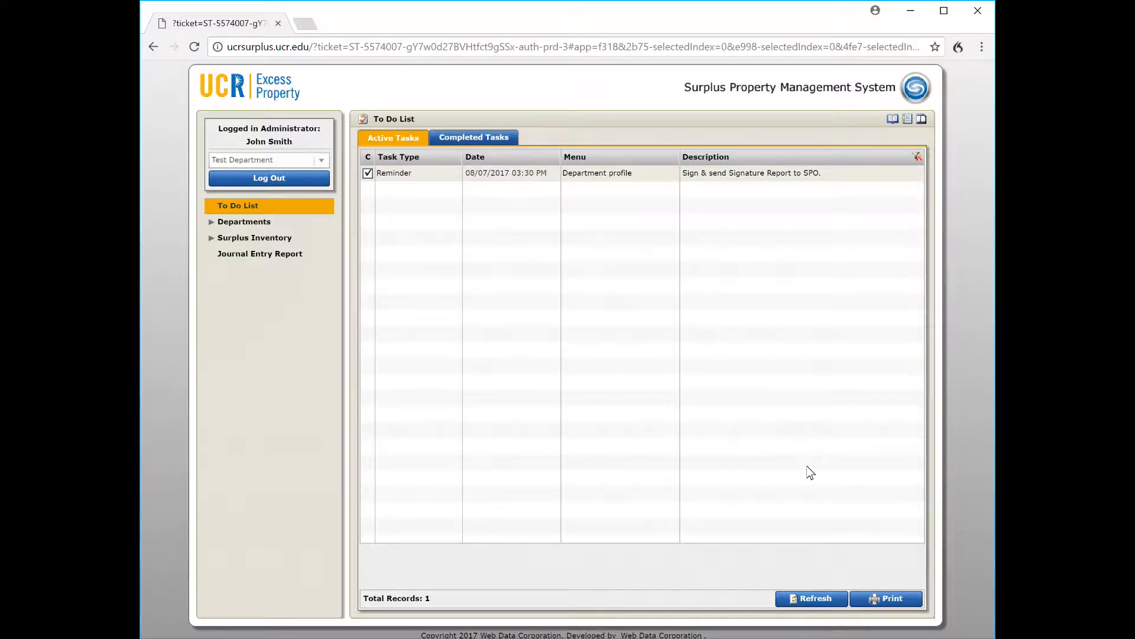
click(801, 599)
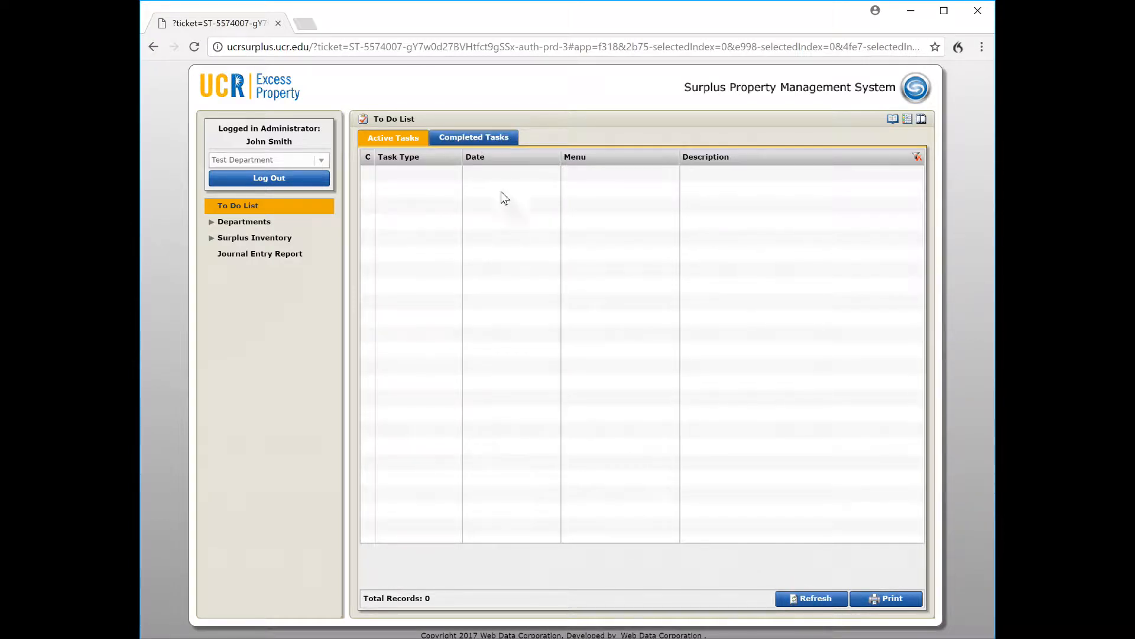
click(471, 140)
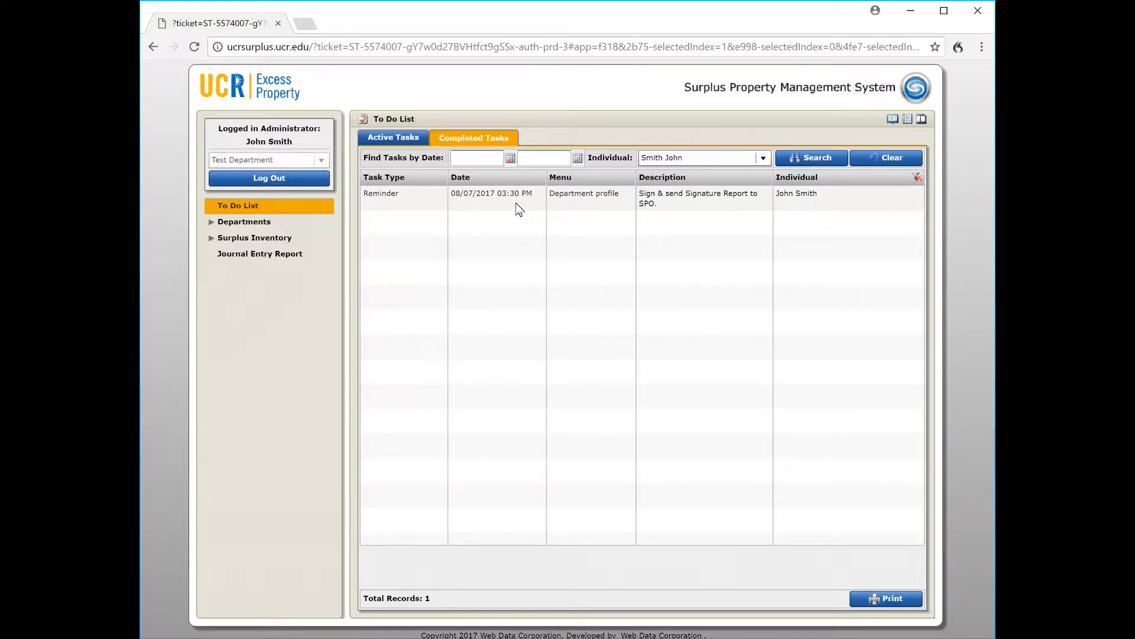
click(406, 135)
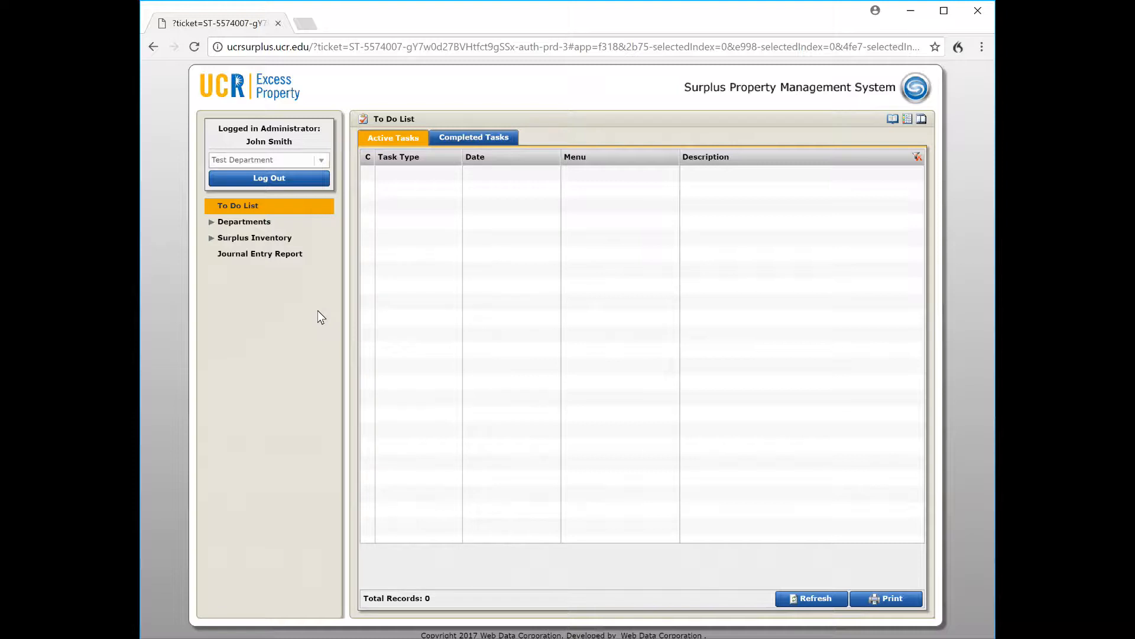
Step: Open Test Department's pending disposal request and start a new disposal request from its form
click(214, 223)
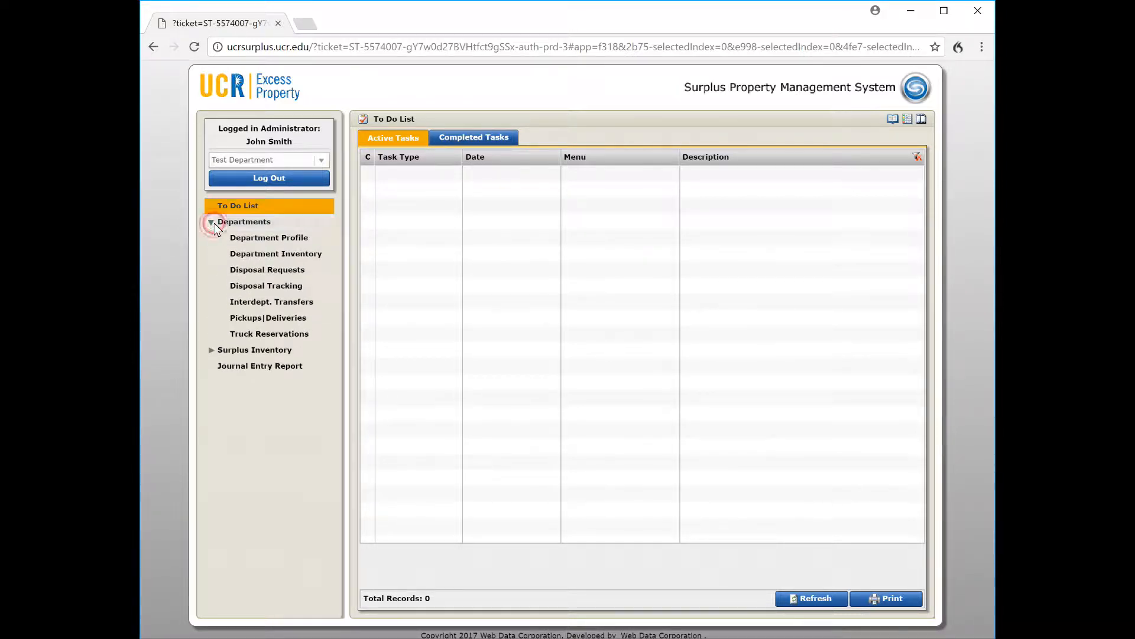
click(278, 273)
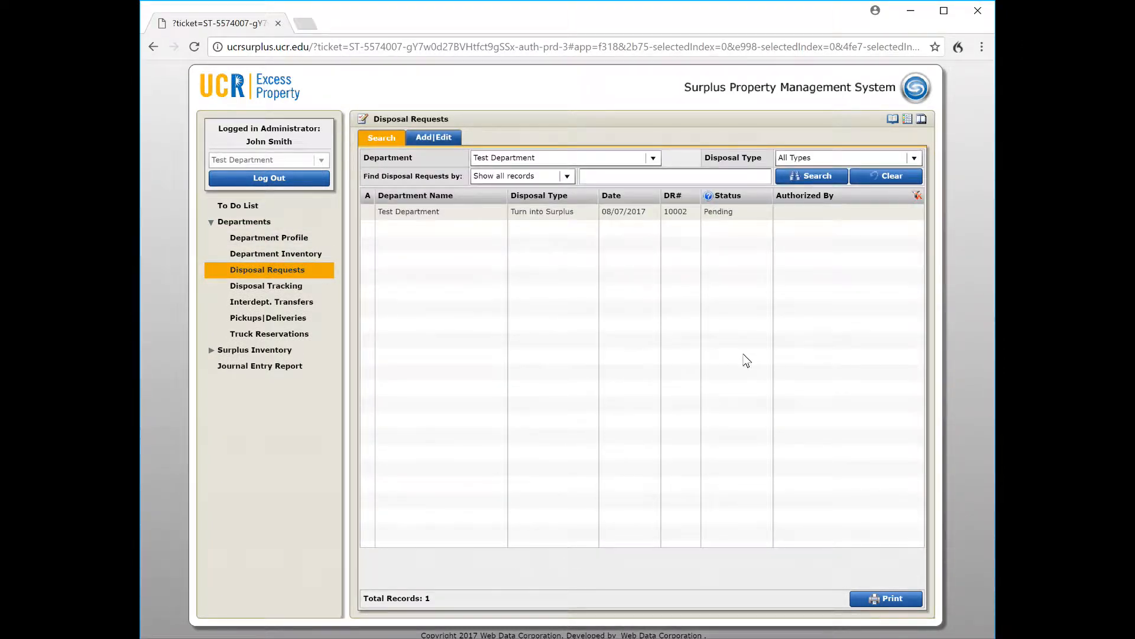
double_click(519, 213)
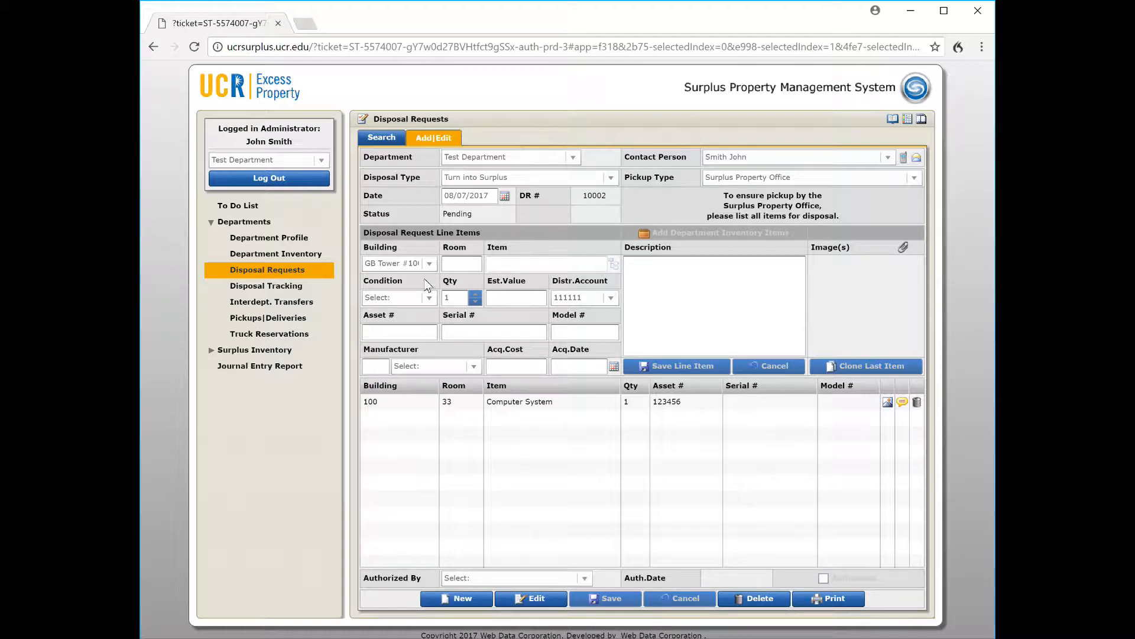
click(460, 602)
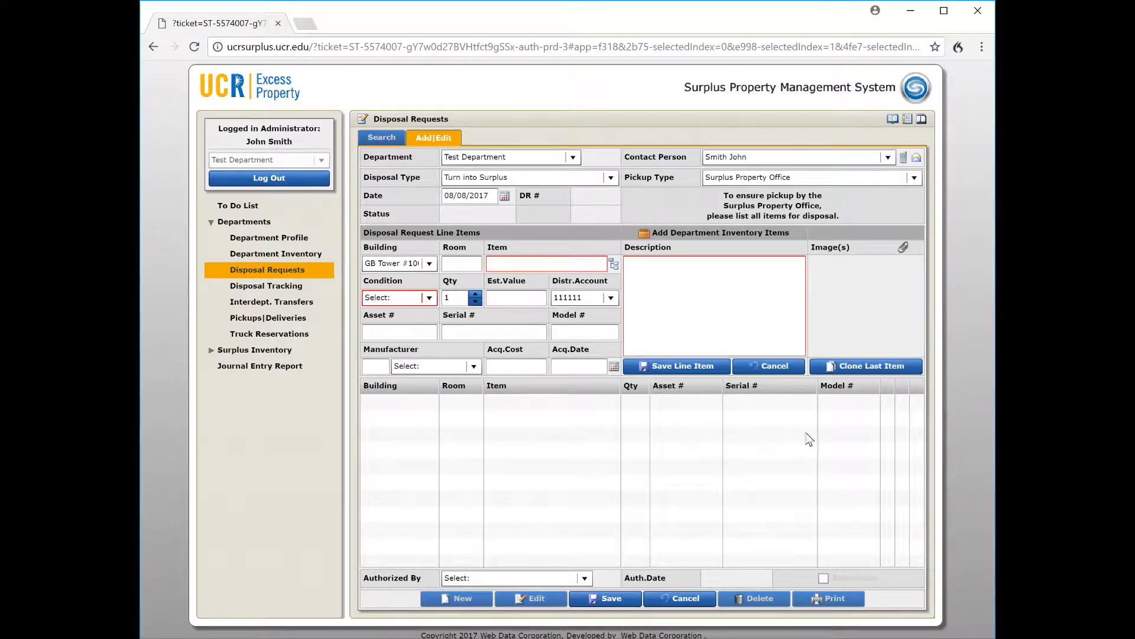
Step: Review the contact person choices and set the request's disposal type to Turn into Surplus
click(888, 157)
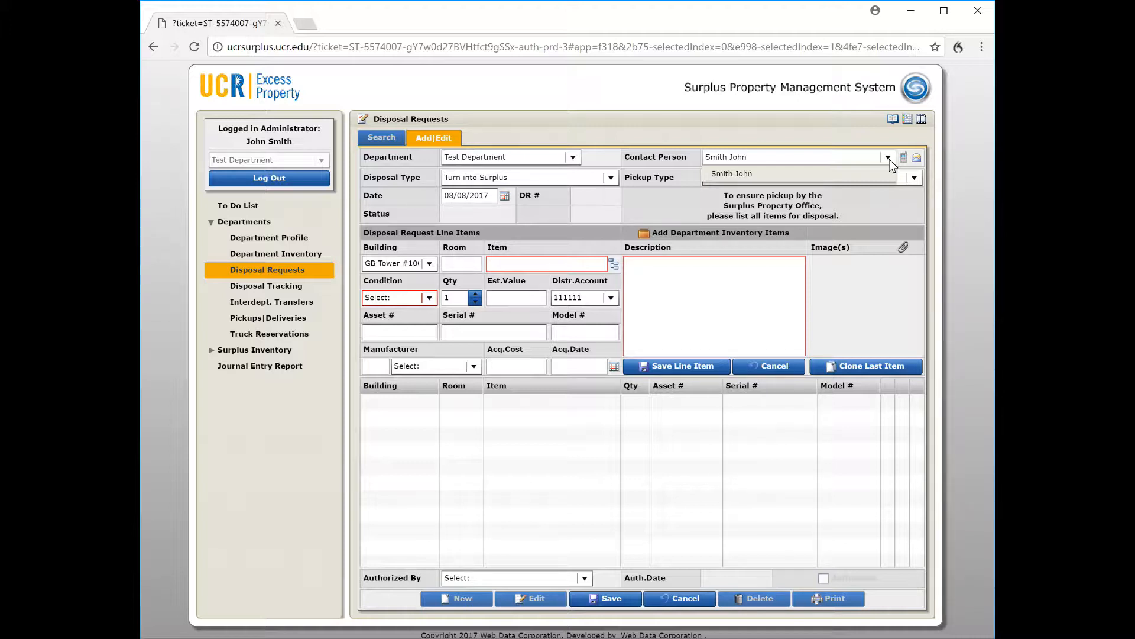
click(890, 159)
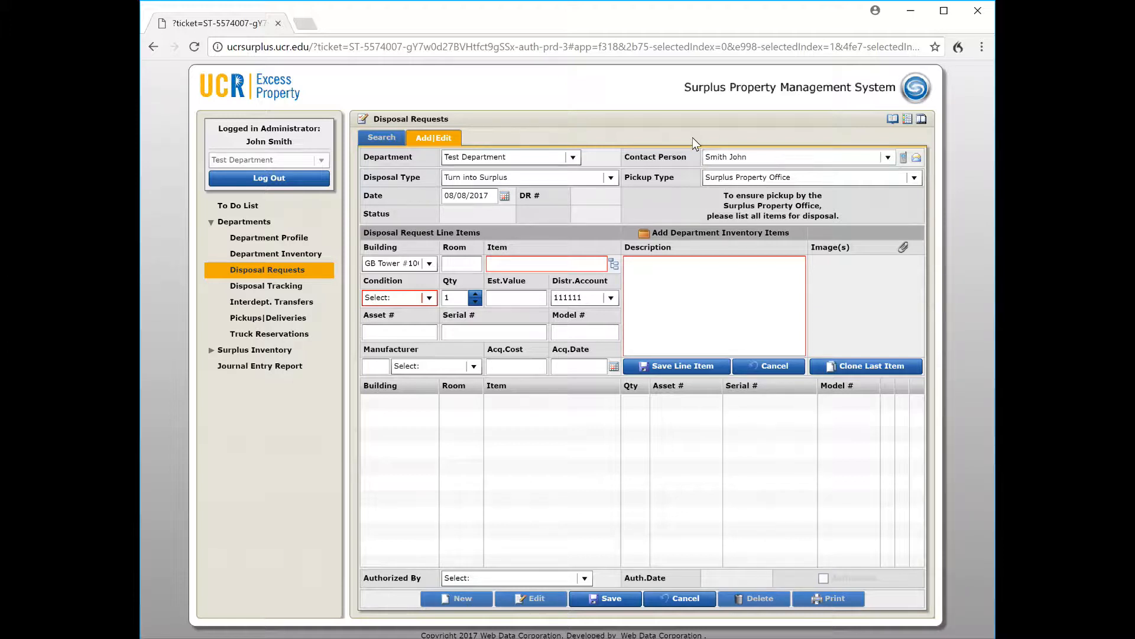
click(610, 178)
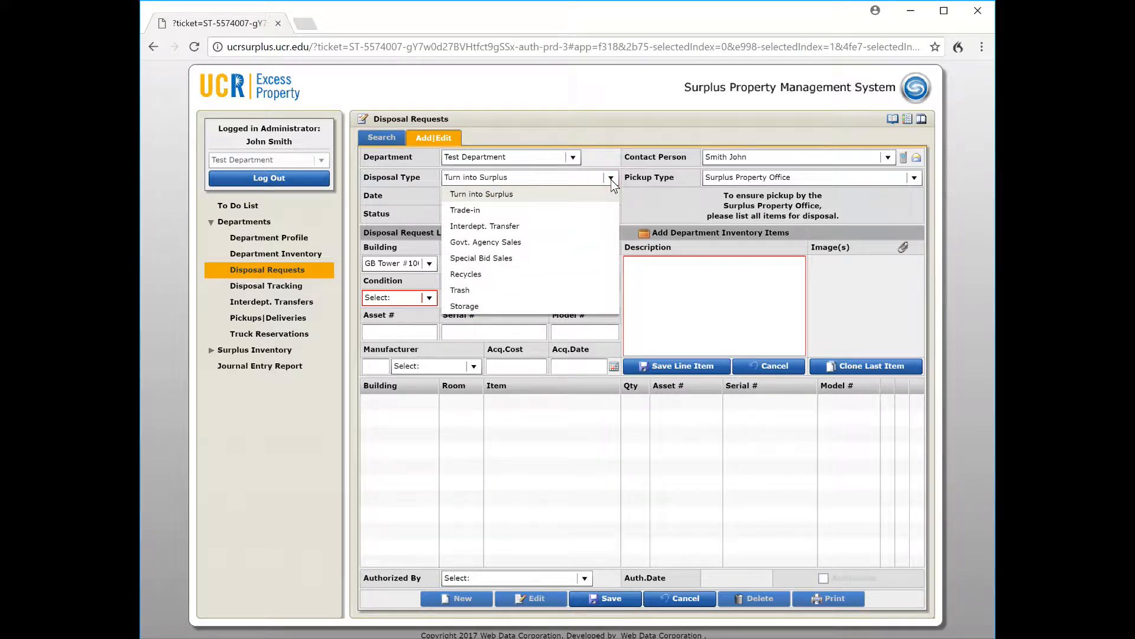
click(528, 199)
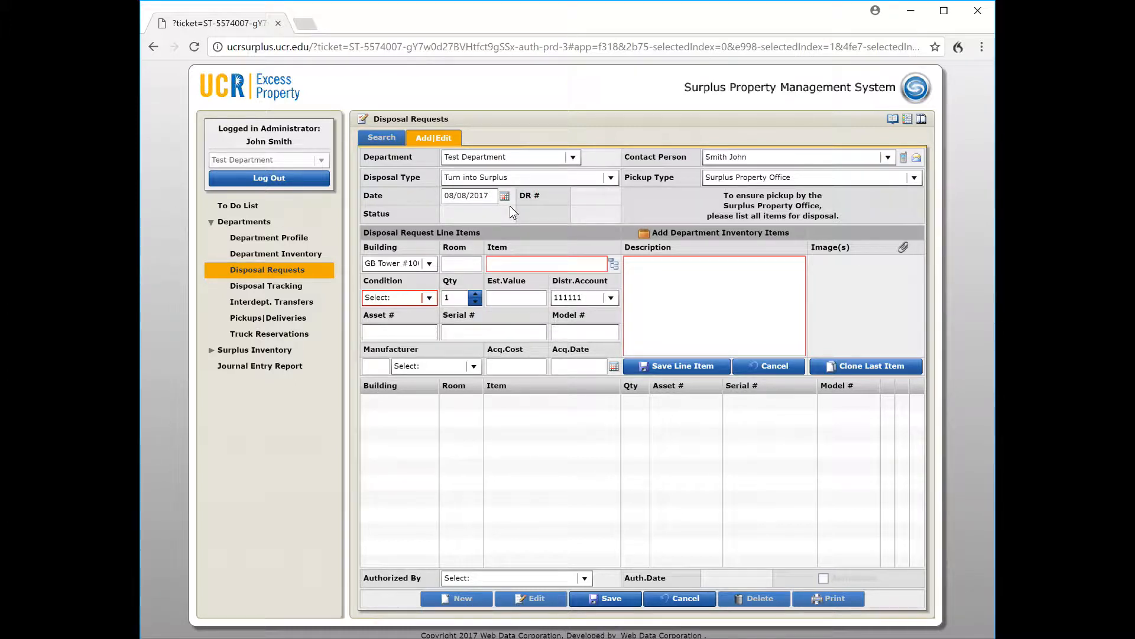
Step: Locate the line item in building GB Tower #100, room 33, and choose Computer System from the inventory categories by searching for "computer"
click(431, 264)
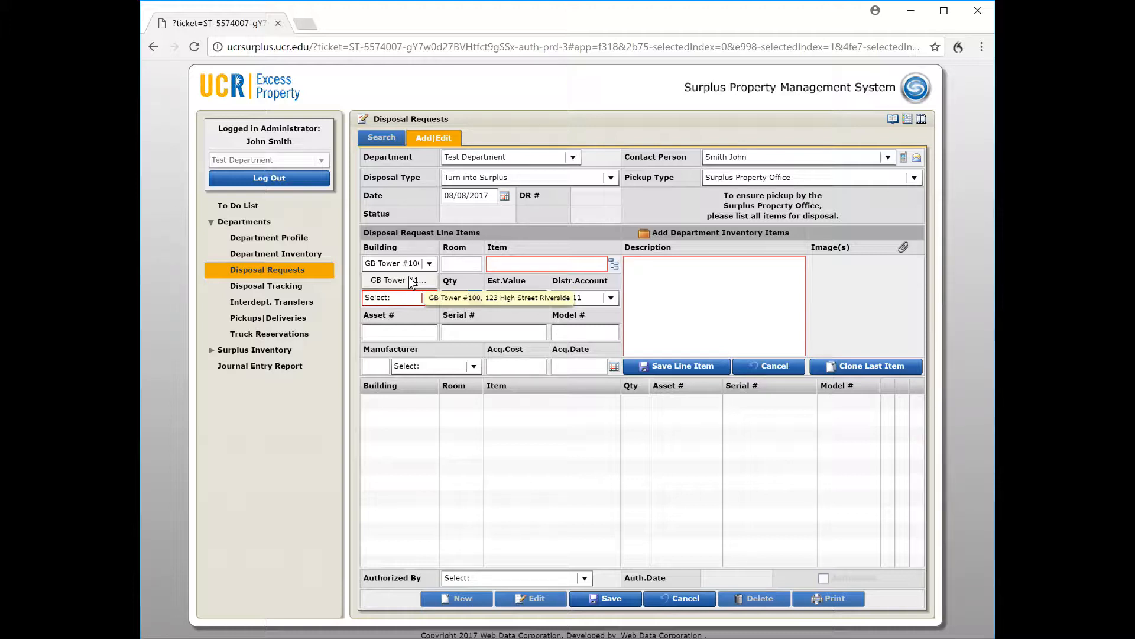
click(456, 266)
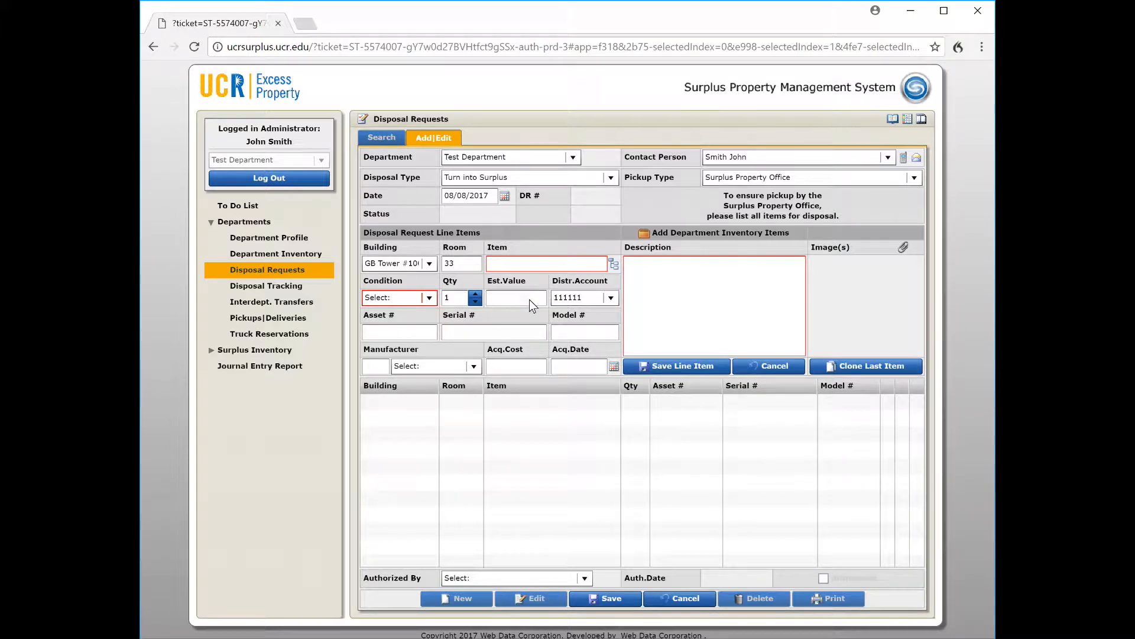
click(614, 264)
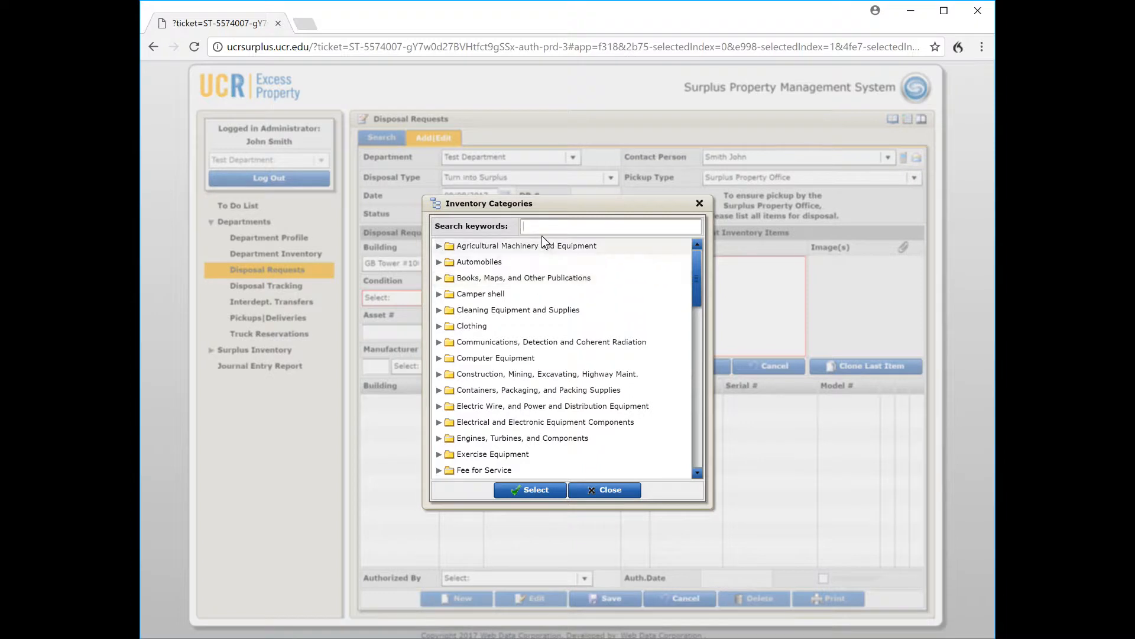
click(439, 245)
click(440, 247)
text(computer)
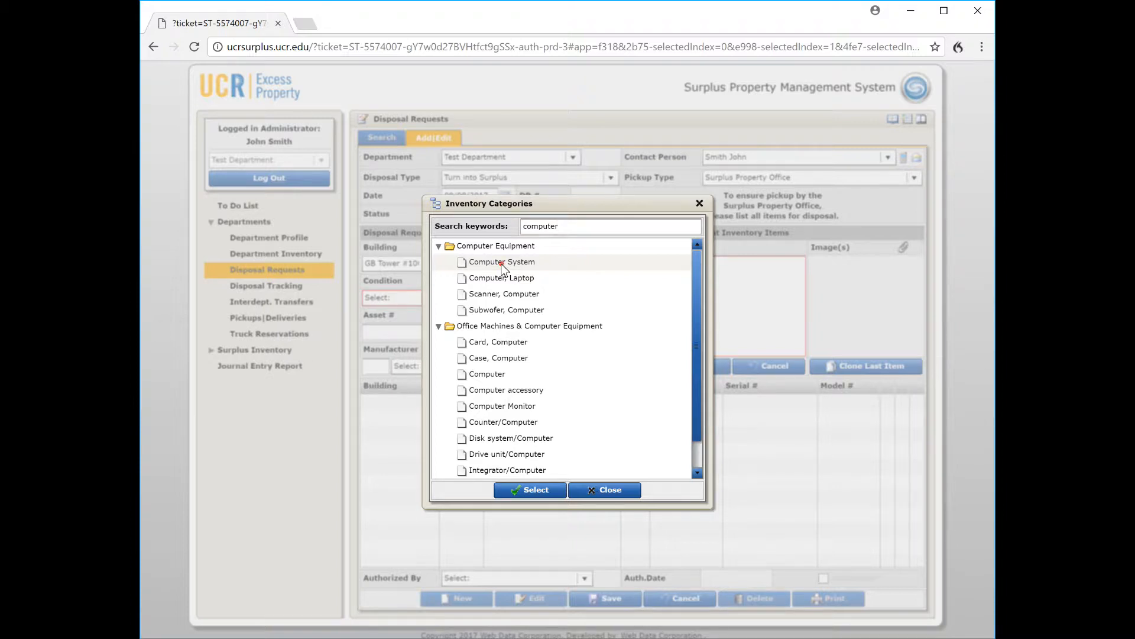
click(501, 265)
click(530, 495)
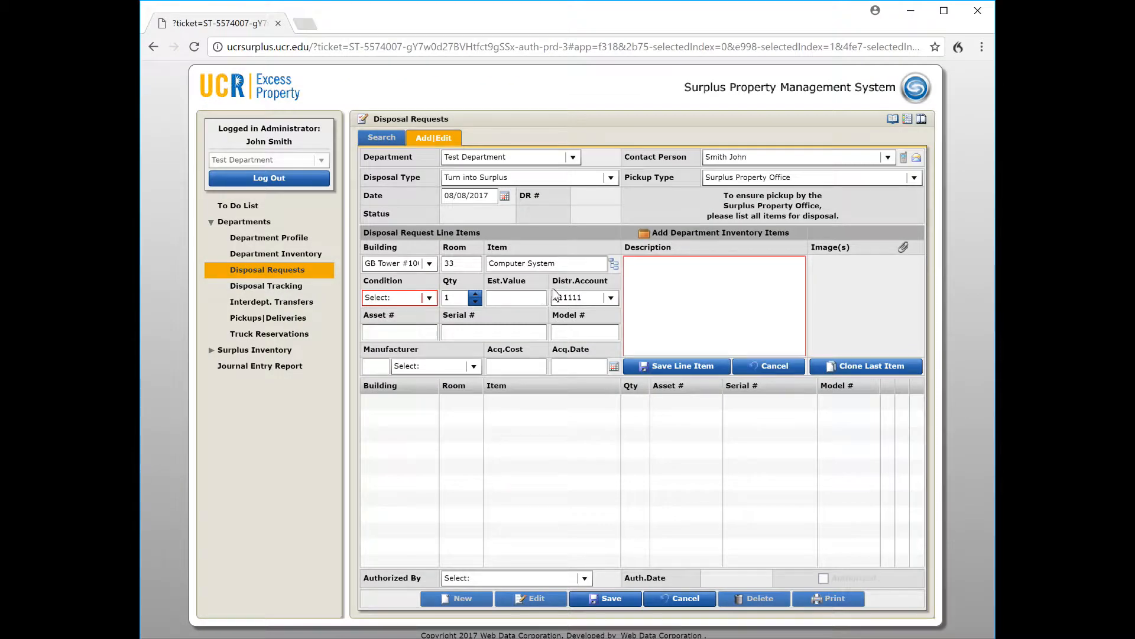
Step: Enter "Computer" as the line item's description and set its condition to 2 - Good
click(674, 290)
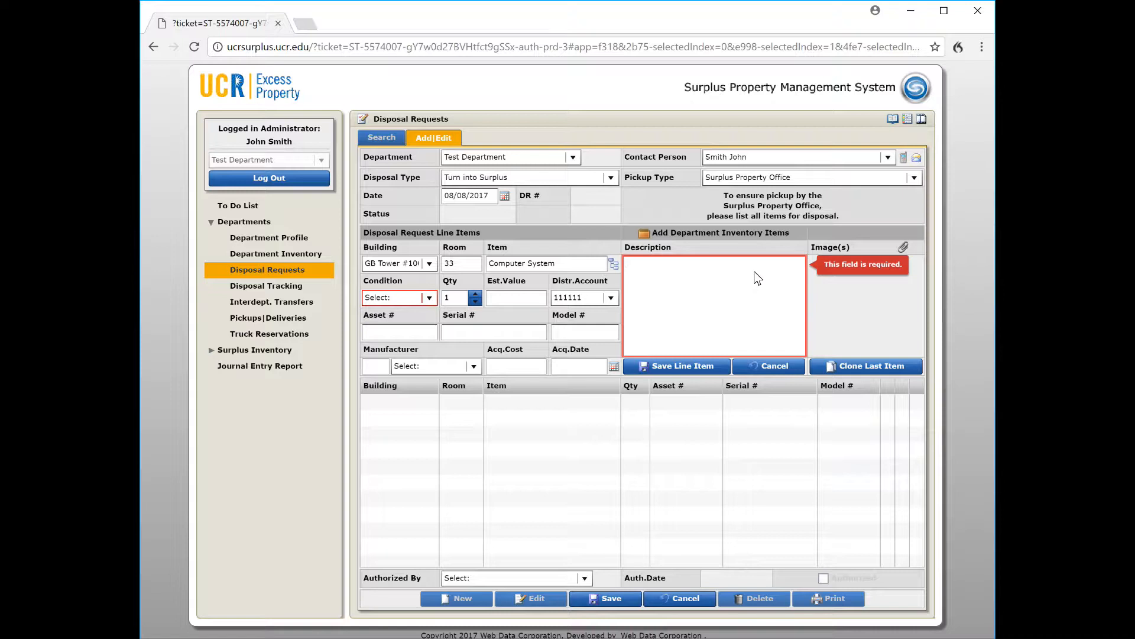
text(Com)
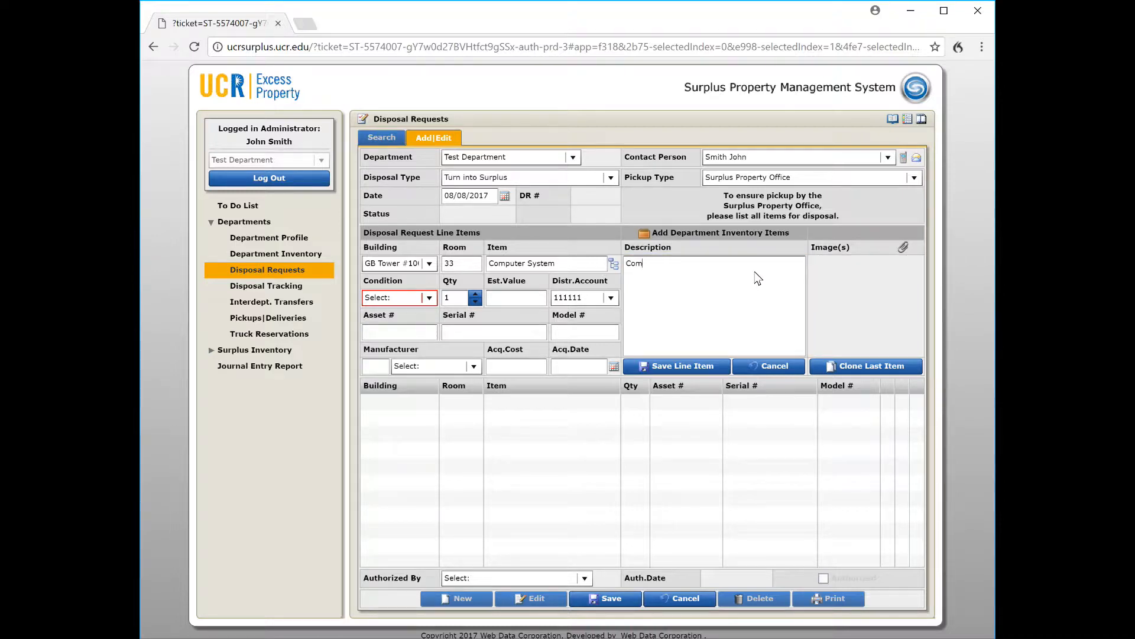
text(puter)
key(alt+Down)
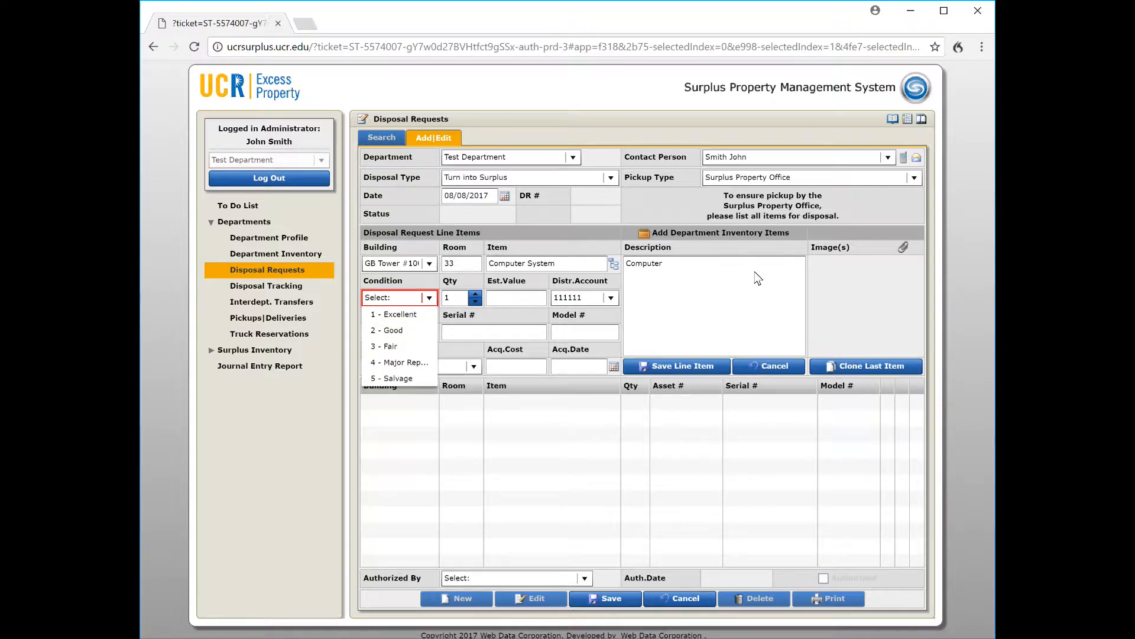
click(393, 331)
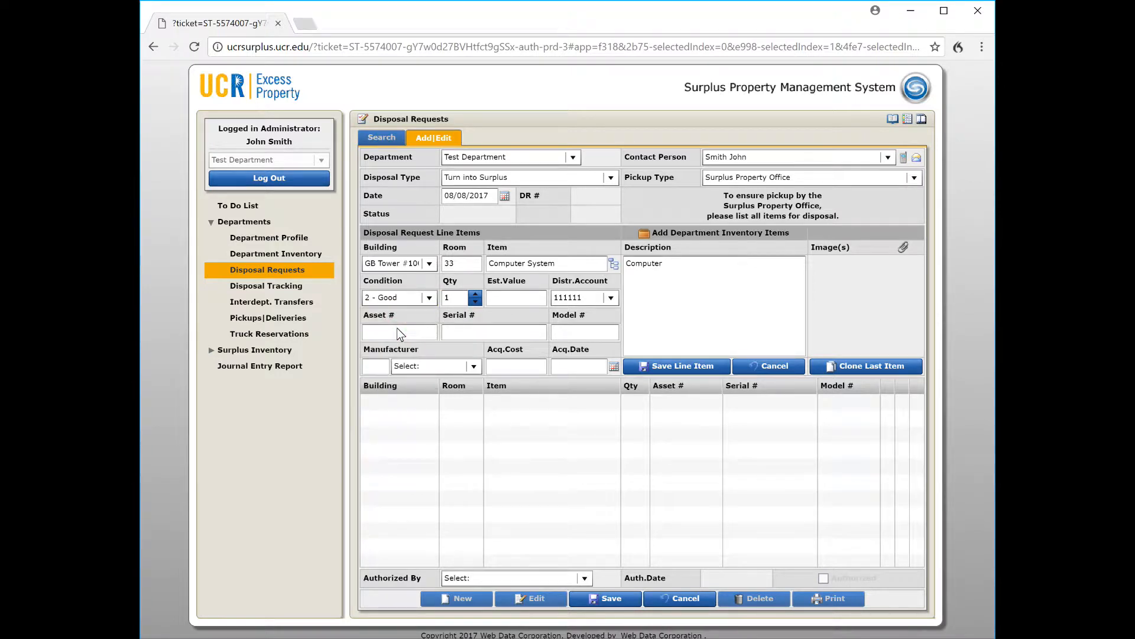
Step: Set the line item's quantity to 1 and review the available distribution accounts
key(Tab)
text(3)
key(BackSpace)
text(1)
click(614, 301)
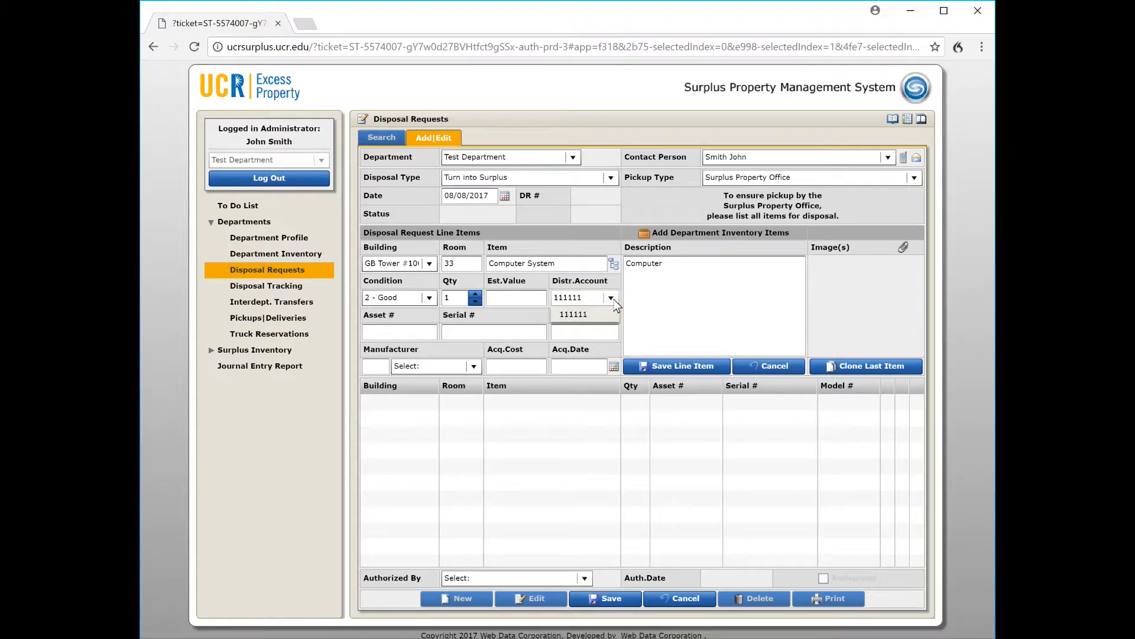
click(613, 300)
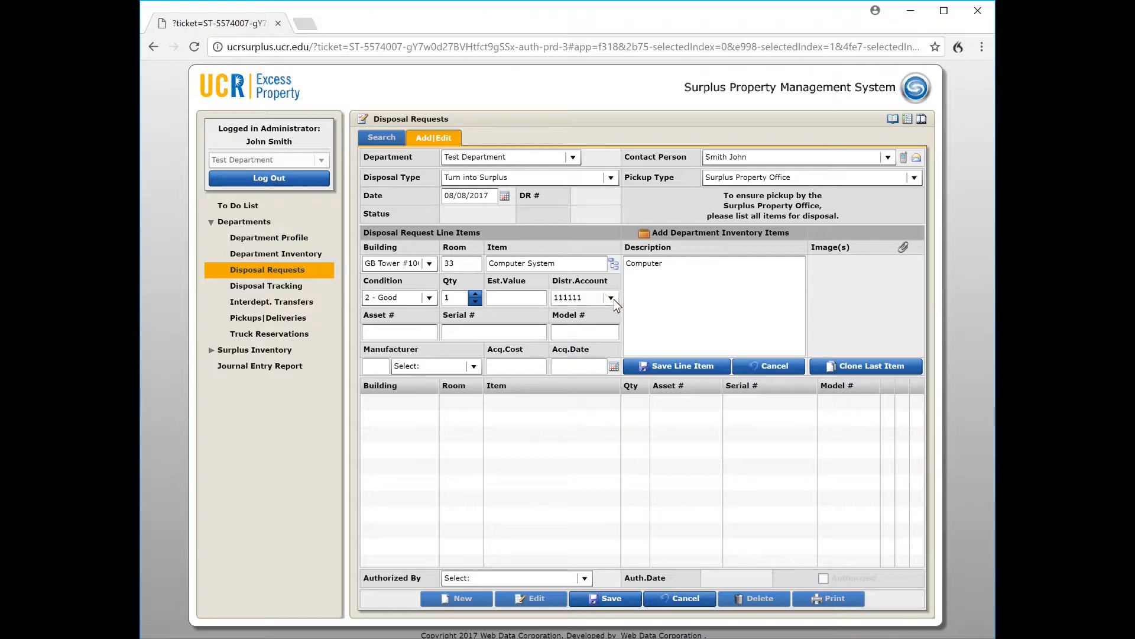
click(613, 300)
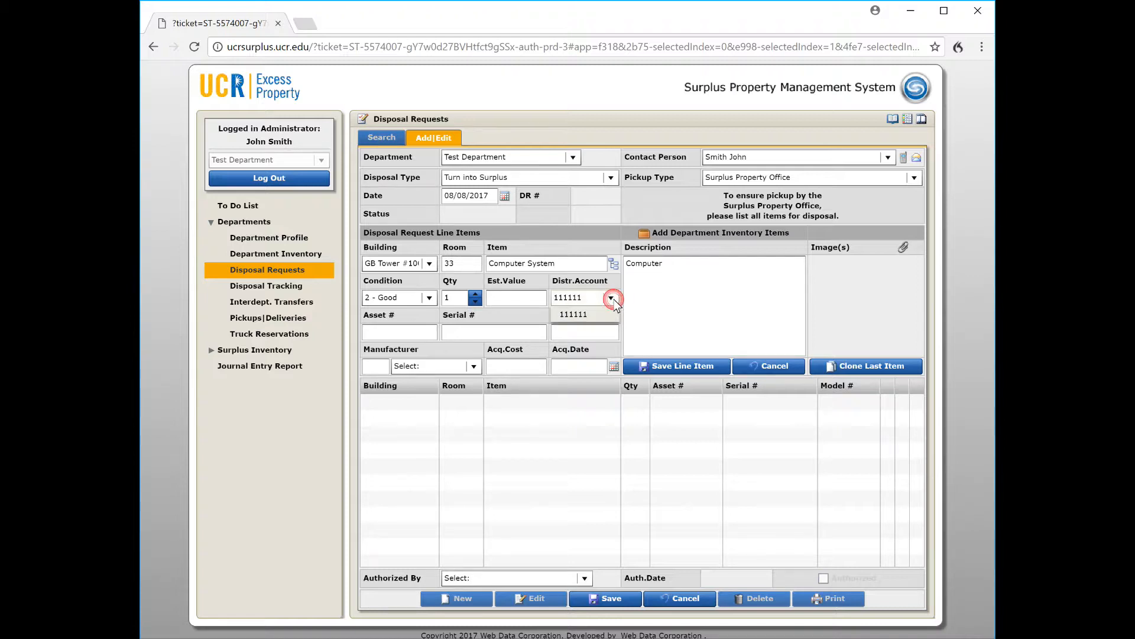
click(613, 299)
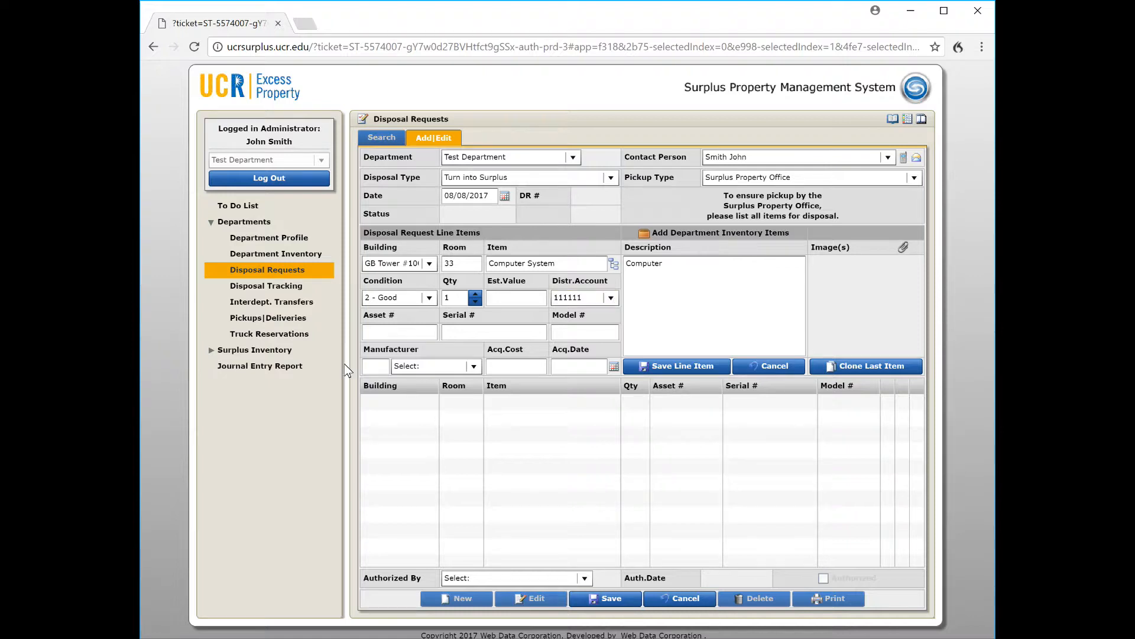
Step: Identify the computer with asset number 123456, serial number 45677889, model XPerian and manufacturer DELL COMPUTERS
click(379, 331)
text(123456)
click(492, 335)
text(45677889)
click(566, 335)
text(XPerian)
click(370, 367)
text(dell)
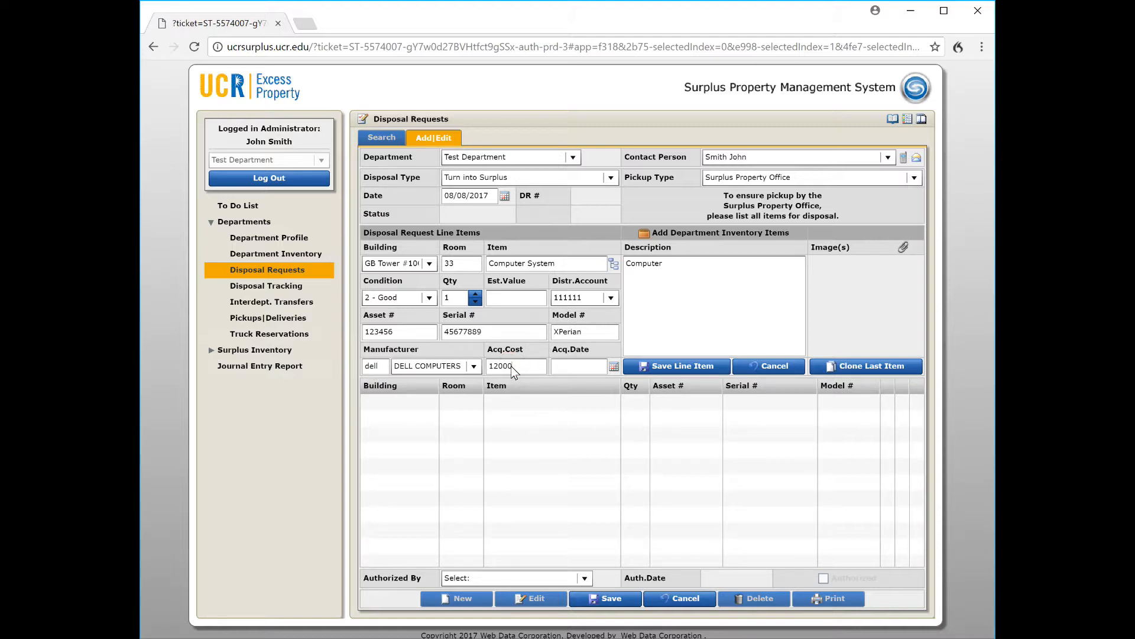
Step: Set the computer's acquisition cost to 1200.00 and its acquisition date to 08/06/2013
key(Tab)
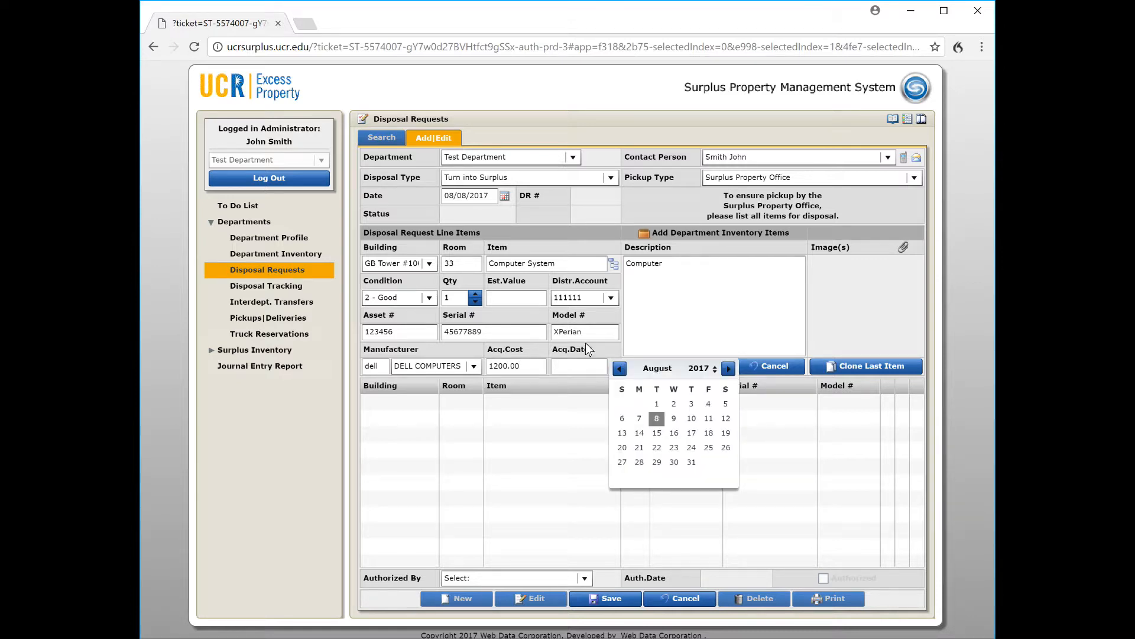
click(715, 372)
click(715, 371)
click(715, 372)
click(715, 371)
click(655, 419)
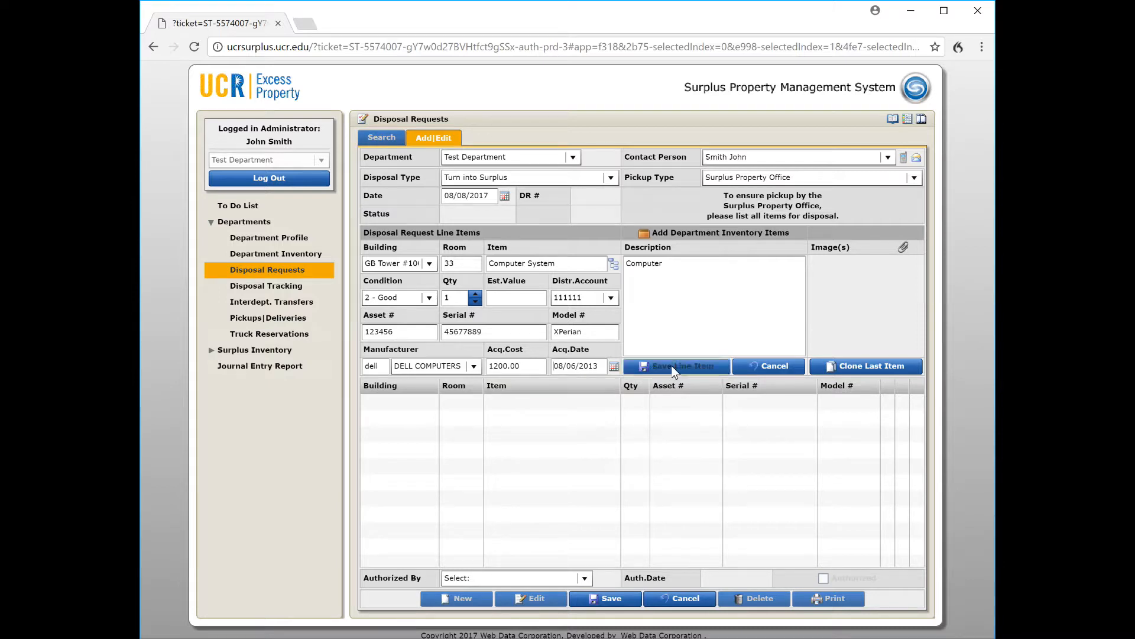
Step: Upload Computer.jpg from the Camera Roll folder as the line item's image
click(903, 248)
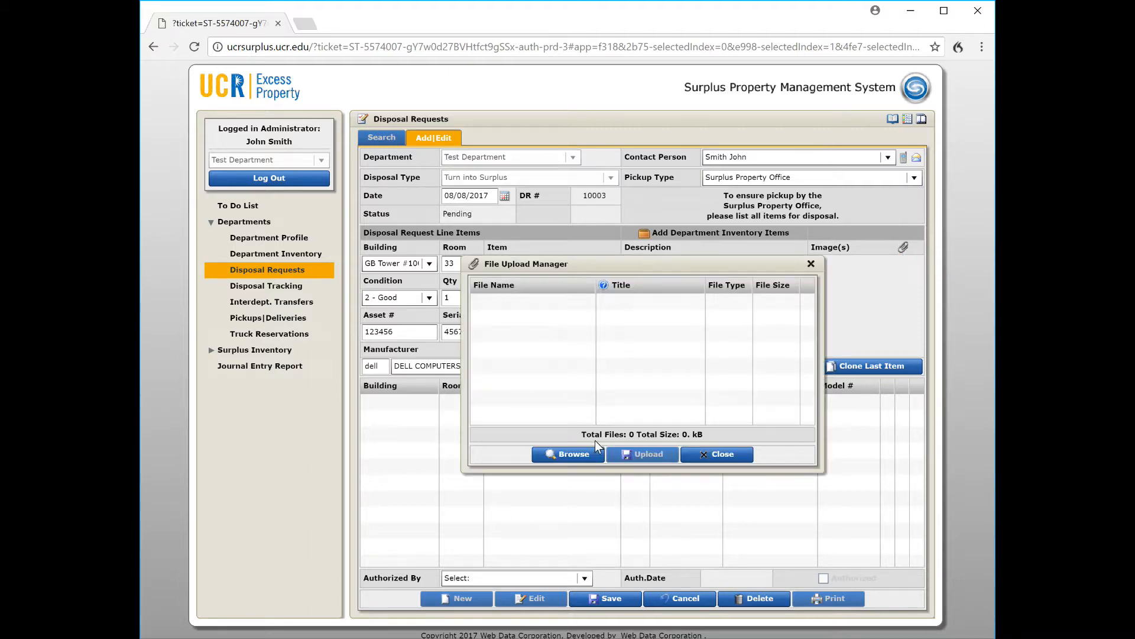
click(559, 453)
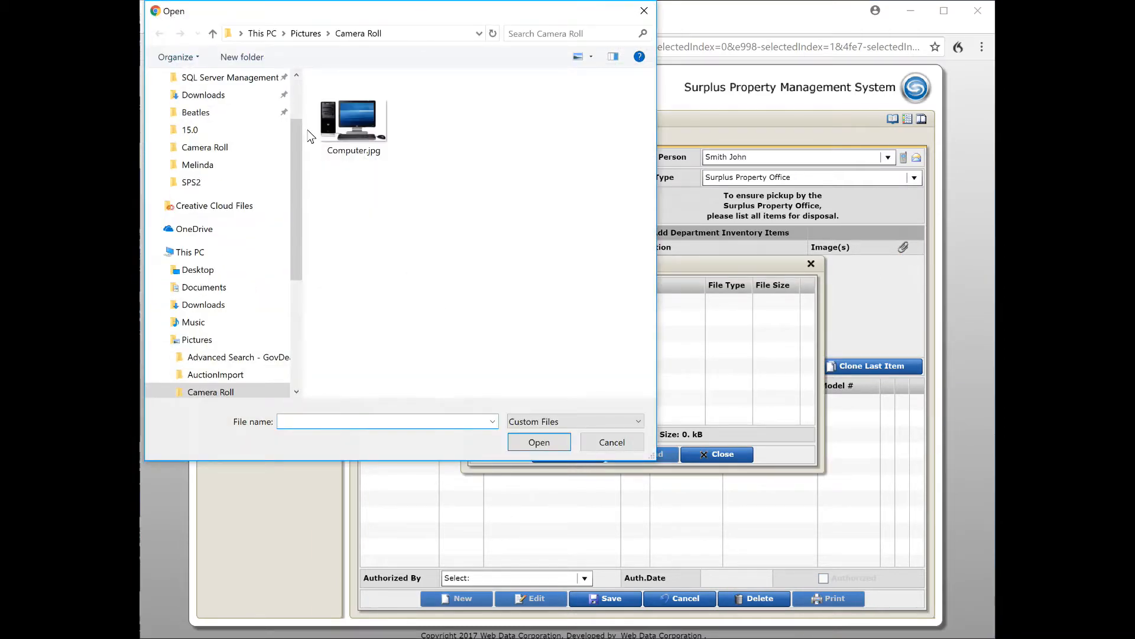
click(355, 124)
click(534, 439)
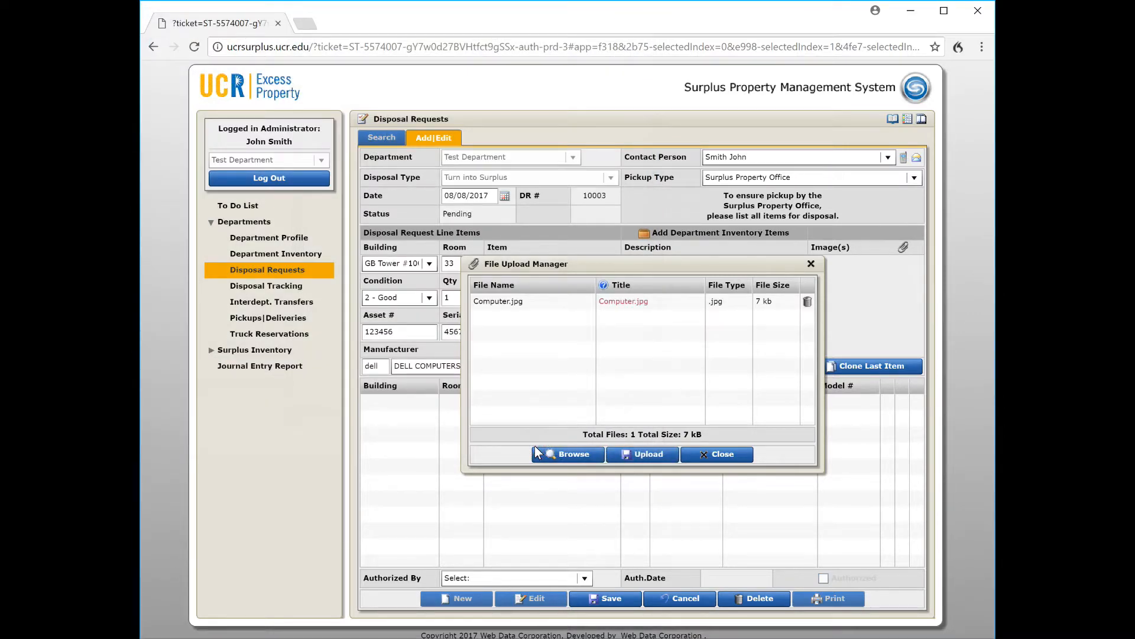
click(639, 457)
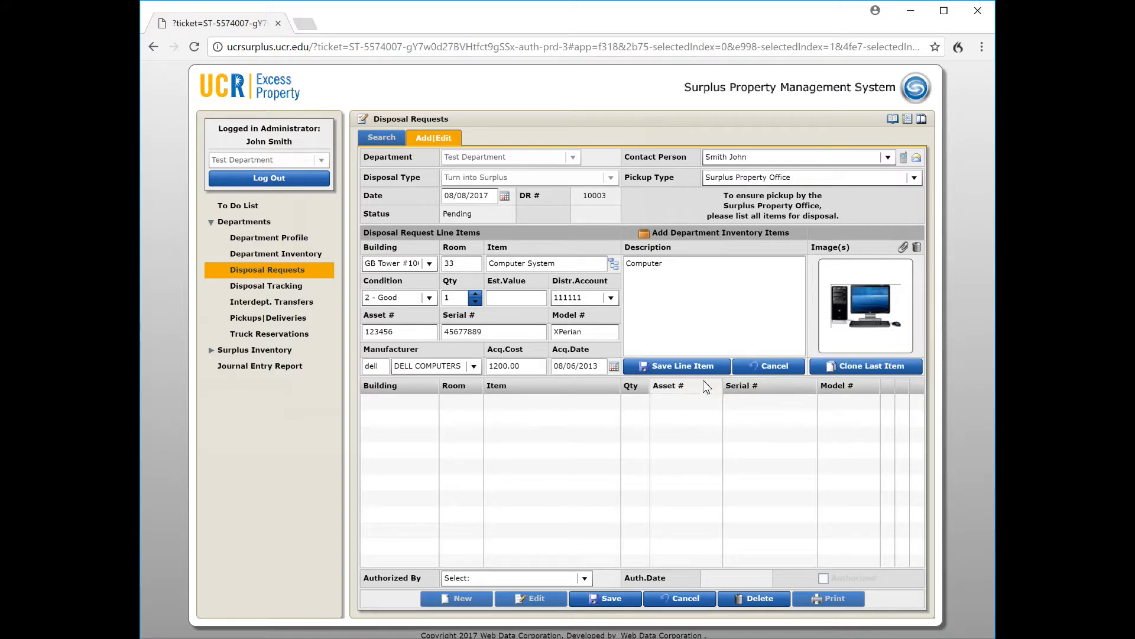
Step: Save the Computer System line item and add a second line item as a clone of it
click(681, 370)
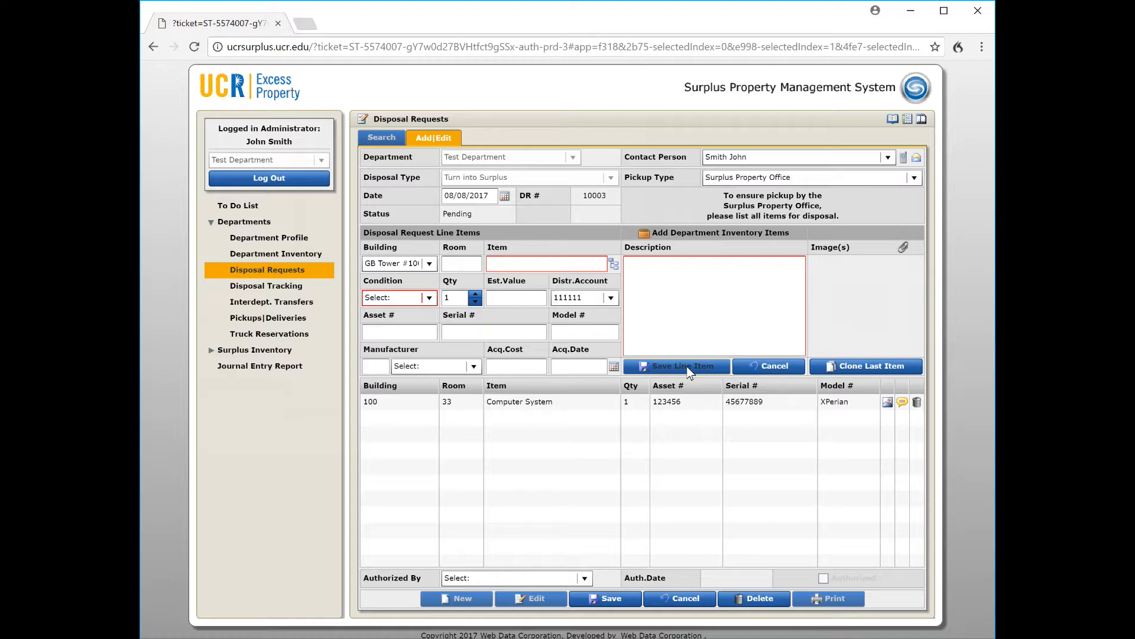
click(876, 365)
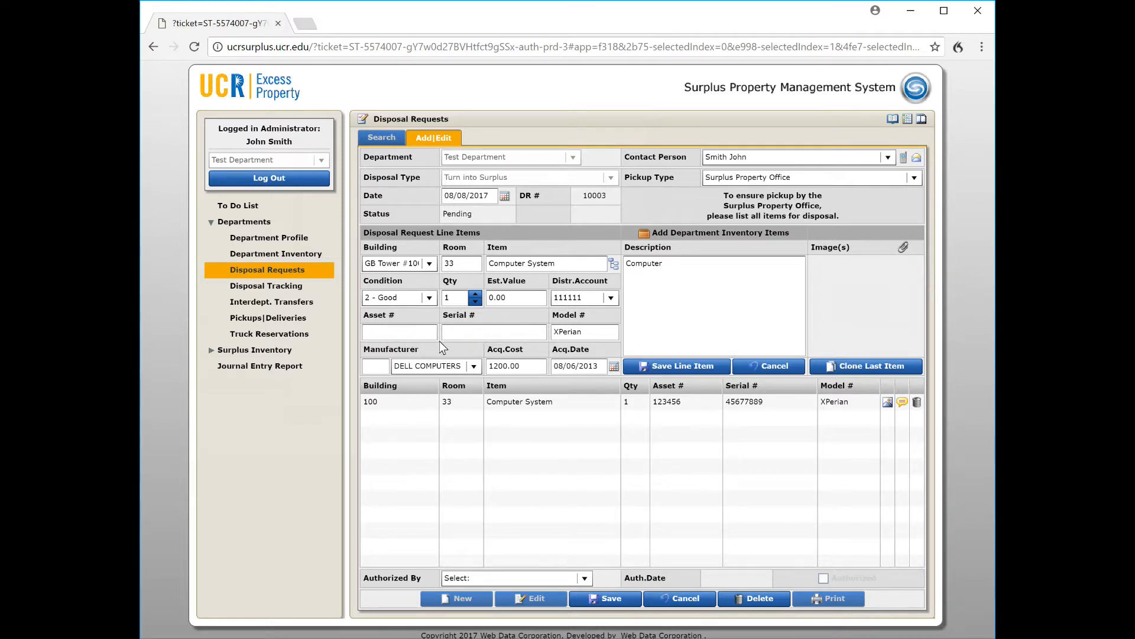
click(675, 370)
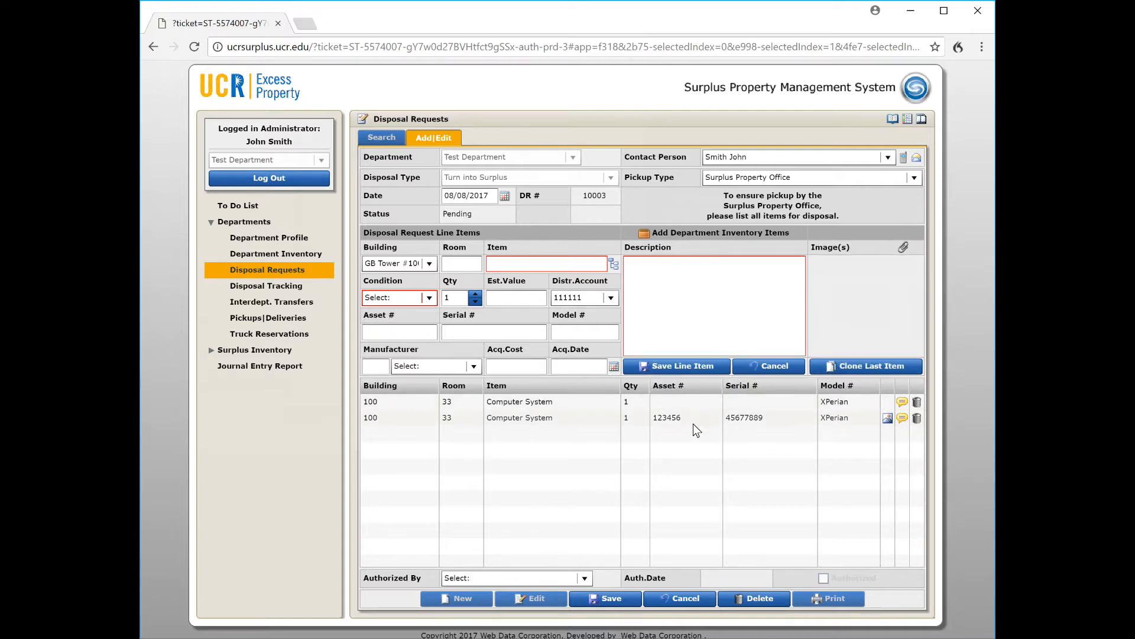
Step: Select the only available person as the disposal request's authorizer and save the request
click(583, 578)
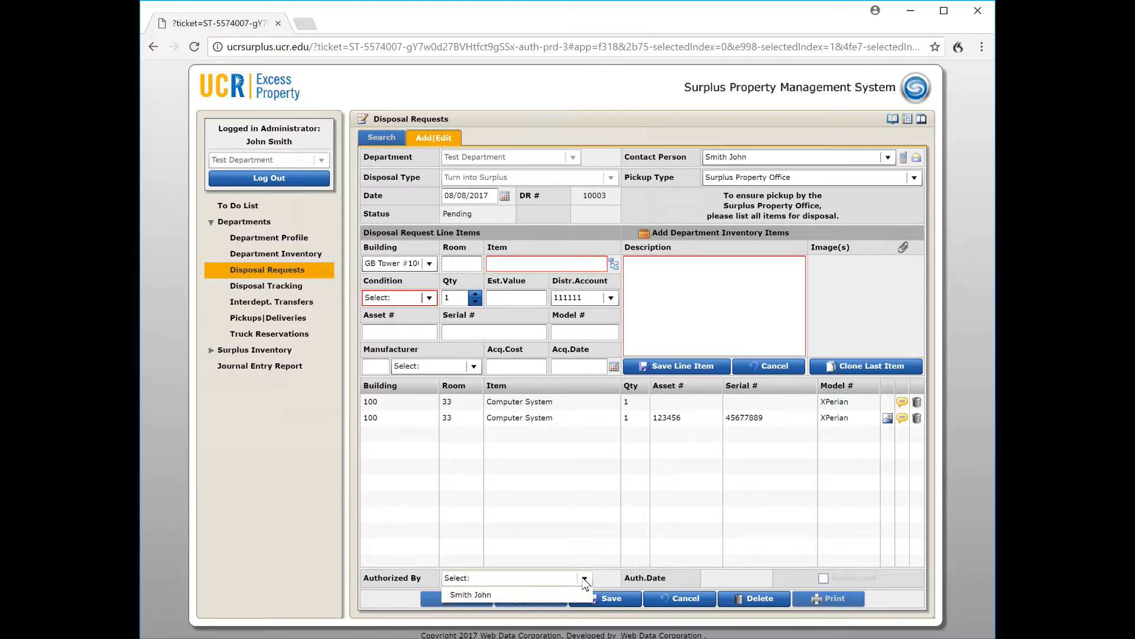
click(514, 598)
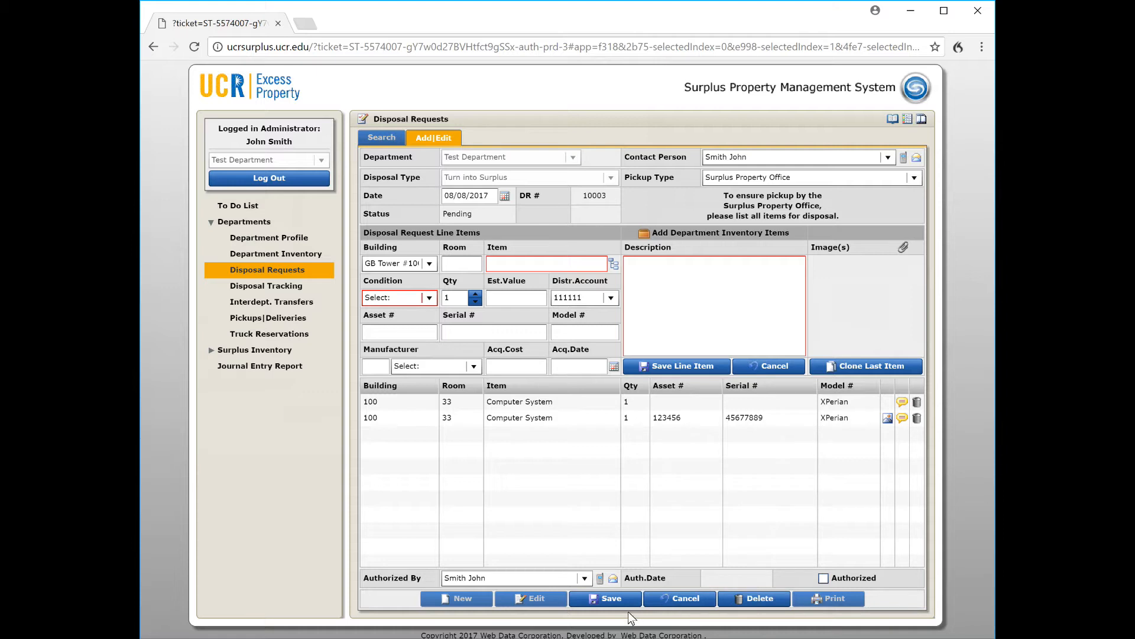
click(611, 601)
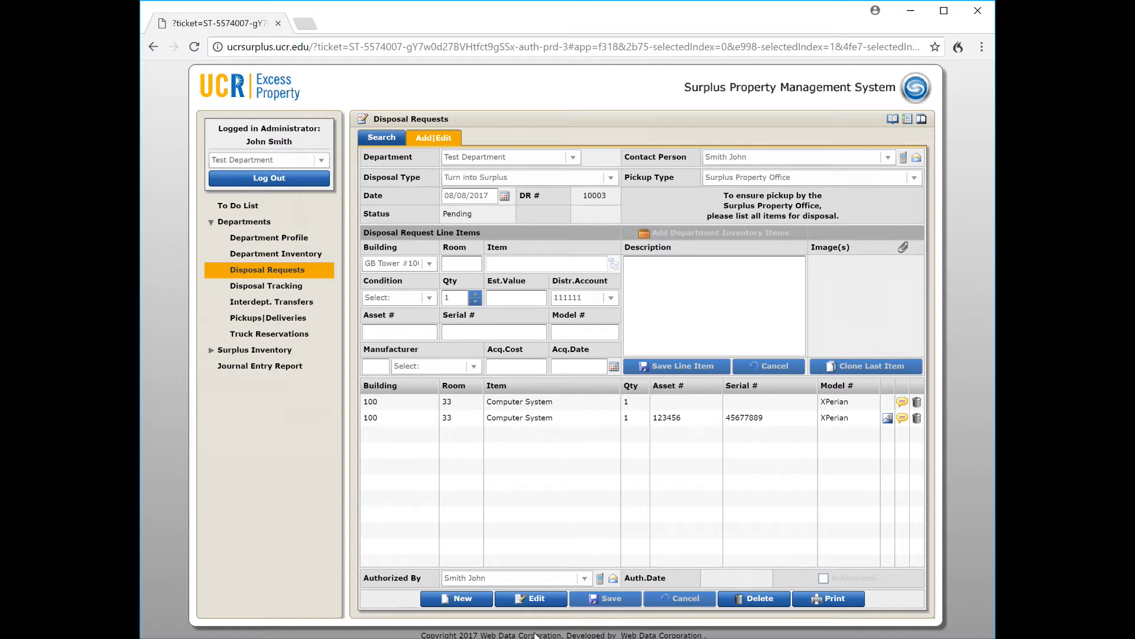
Step: Reopen the saved disposal request for editing, mark it as authorized, review the disposal conditions and agree to the authorization
click(538, 593)
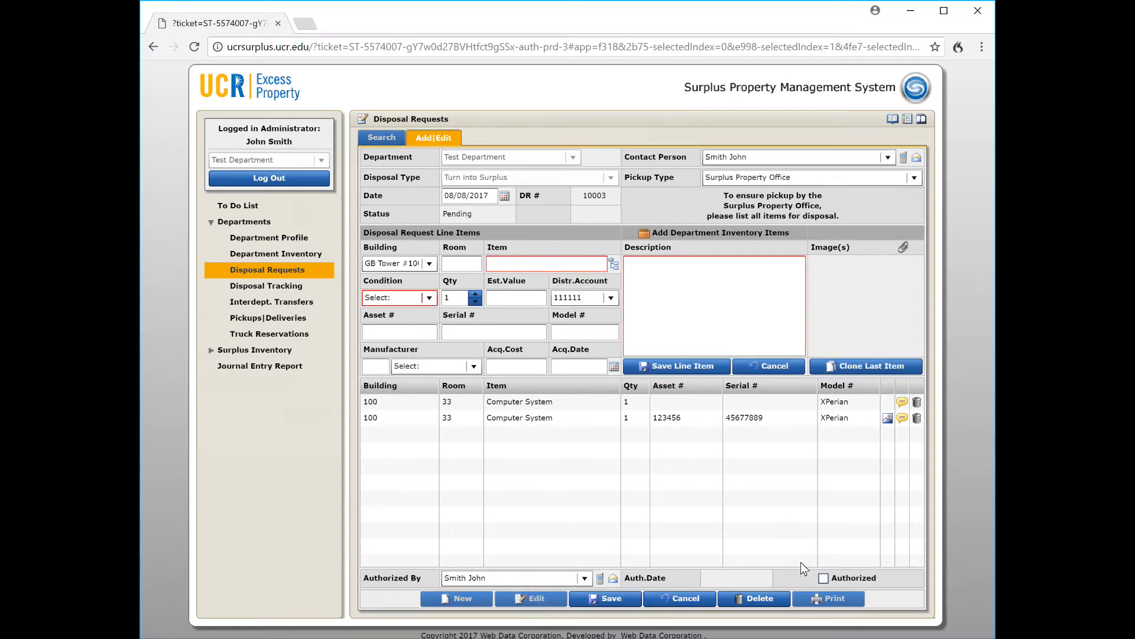
click(823, 578)
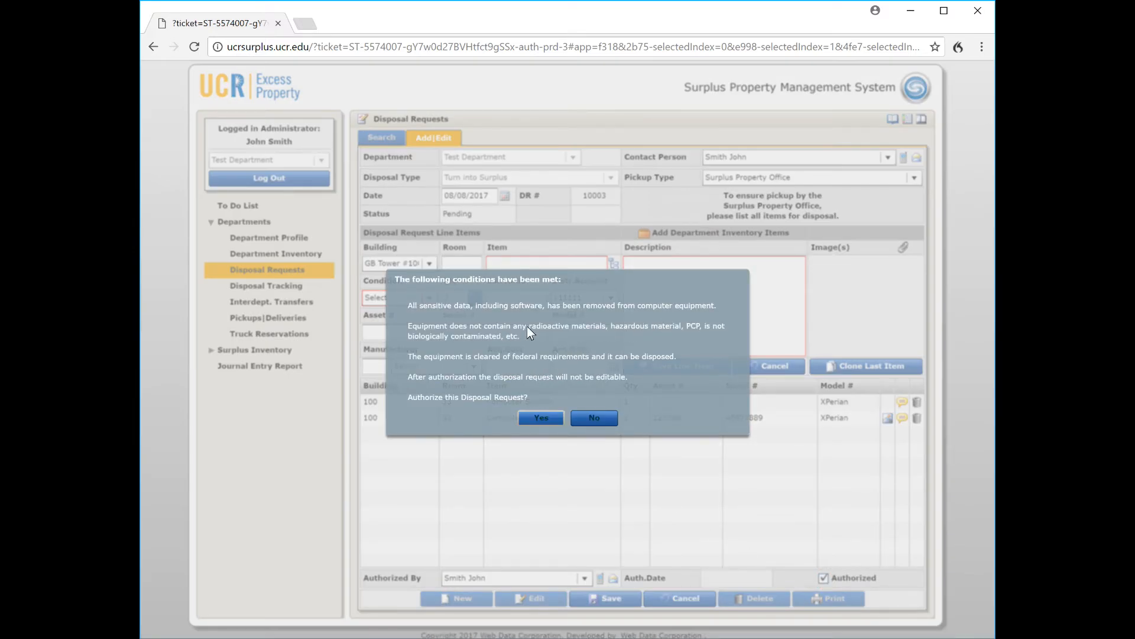
drag(689, 306, 411, 307)
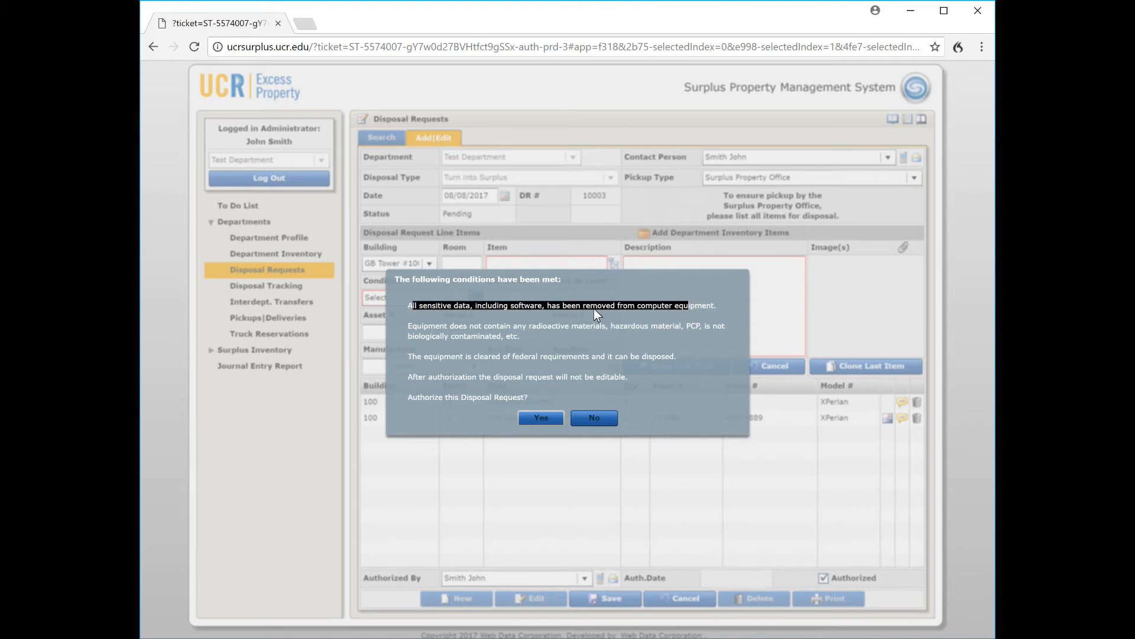
drag(535, 342, 388, 329)
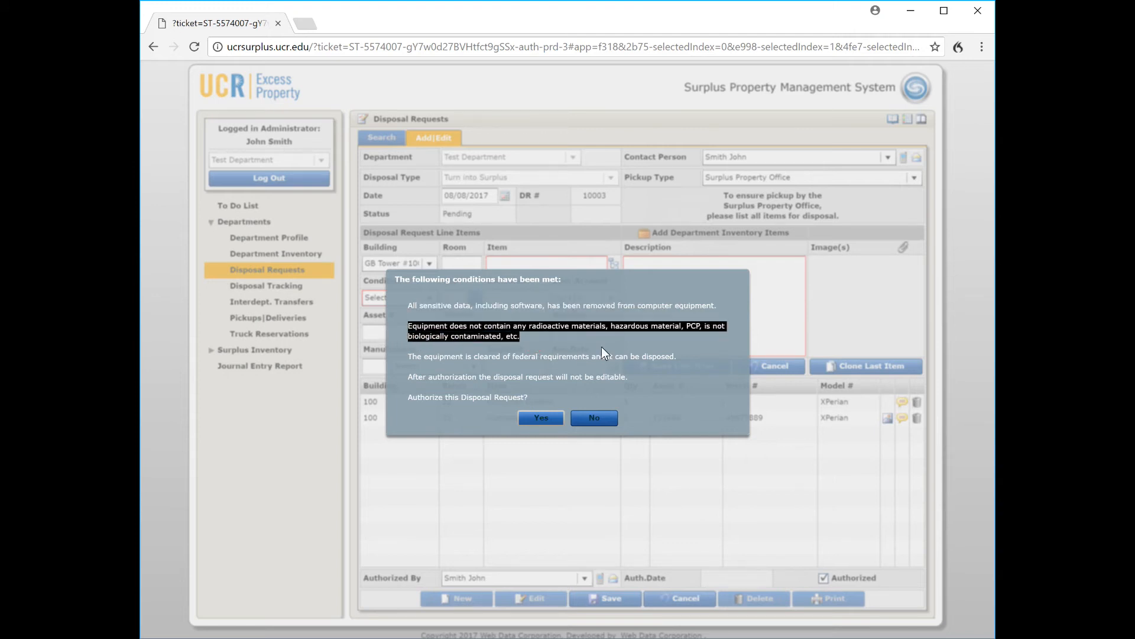
drag(679, 358, 408, 362)
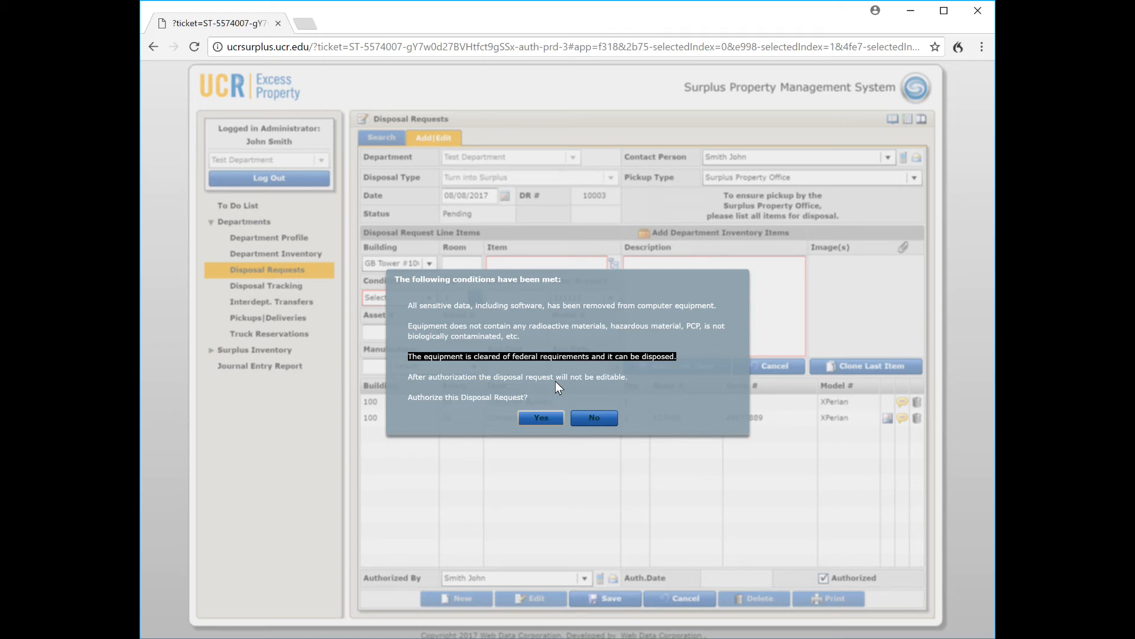
click(542, 418)
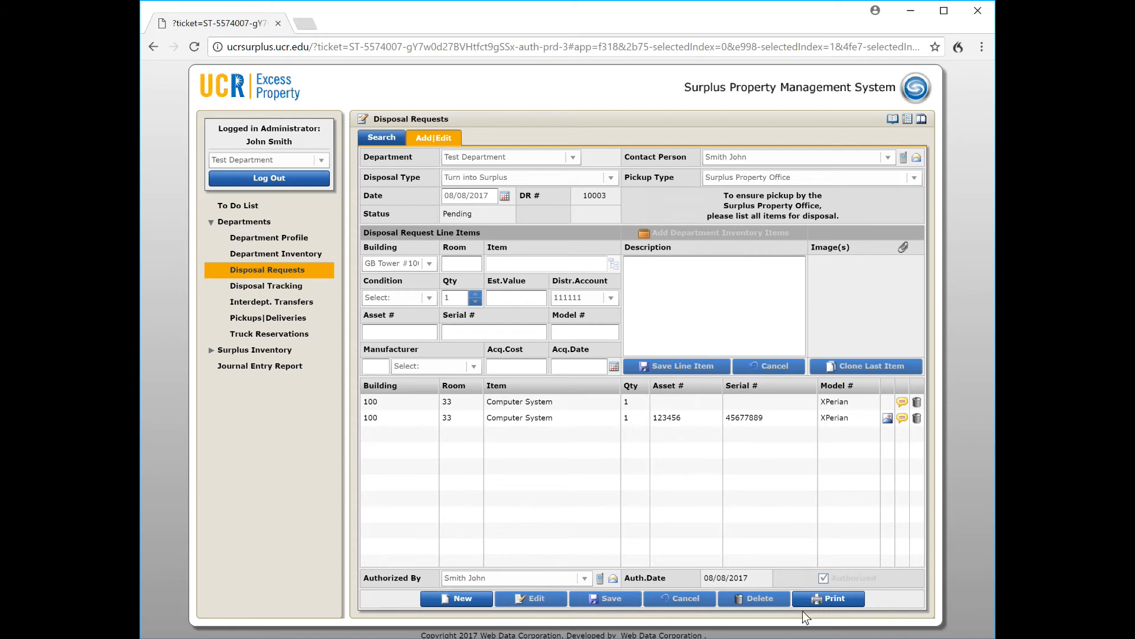
Step: Preview the printable version of the authorized disposal request and close the preview without printing
click(825, 597)
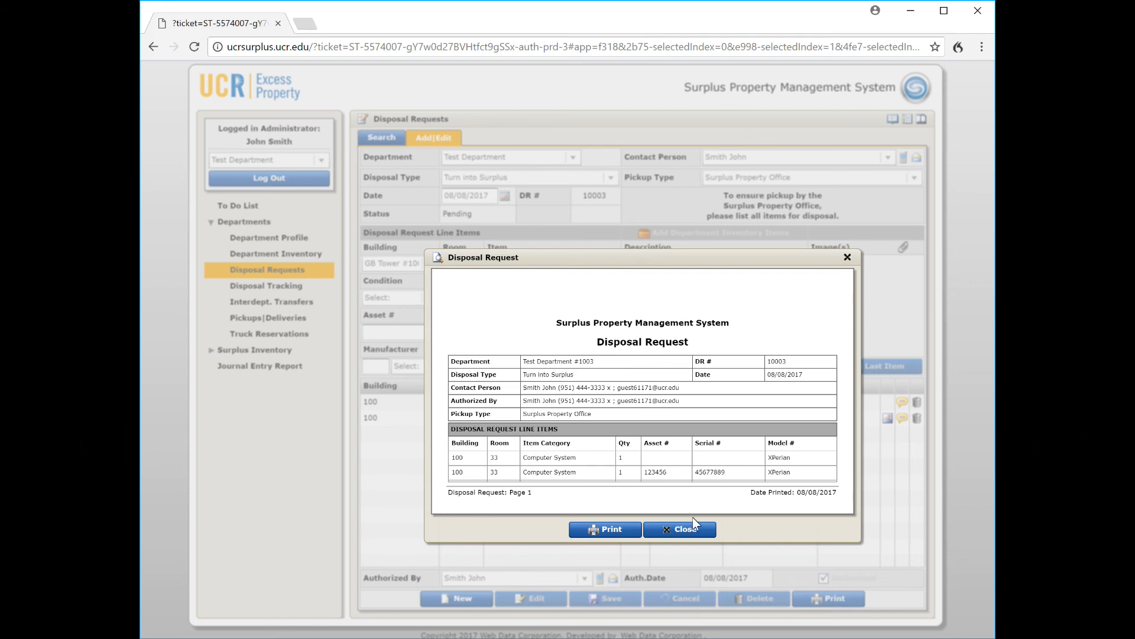
click(683, 531)
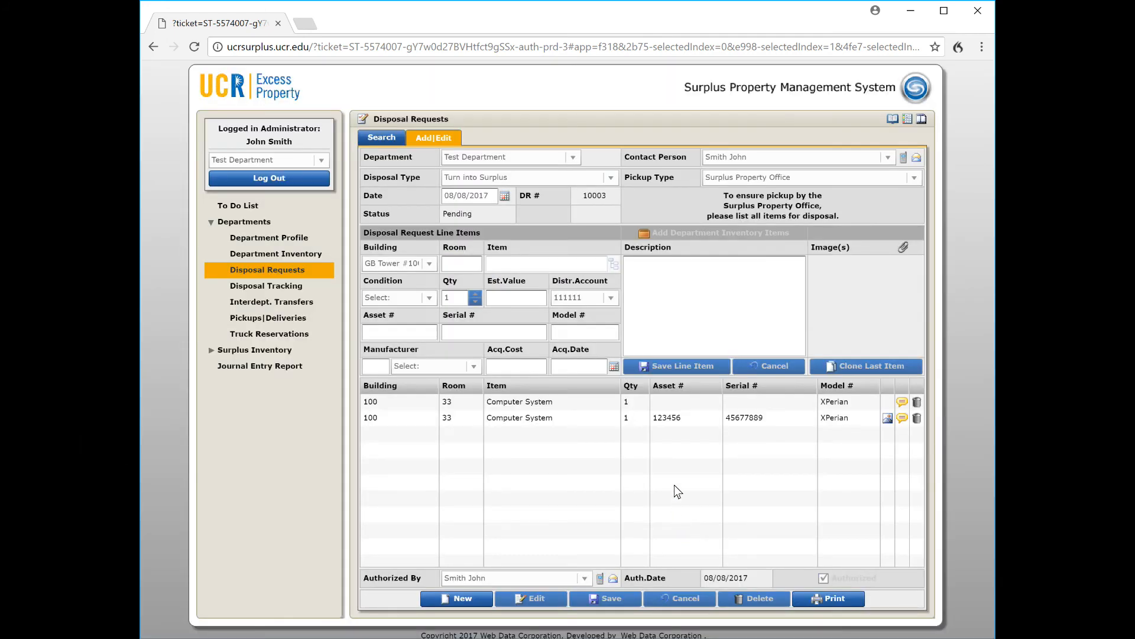